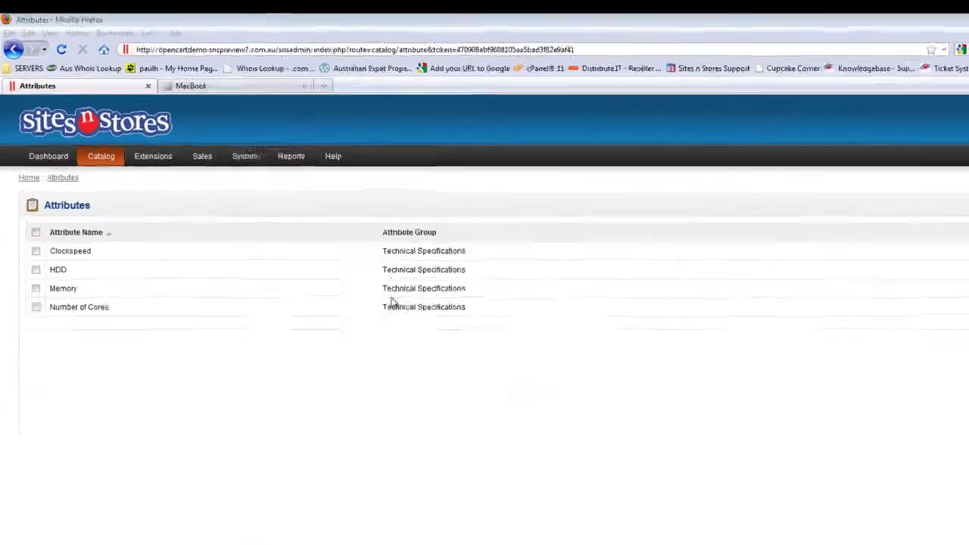
Open the Catalog Products list, glance at the MacBook storefront page, and come back to the admin list.
mouse_move(80, 127)
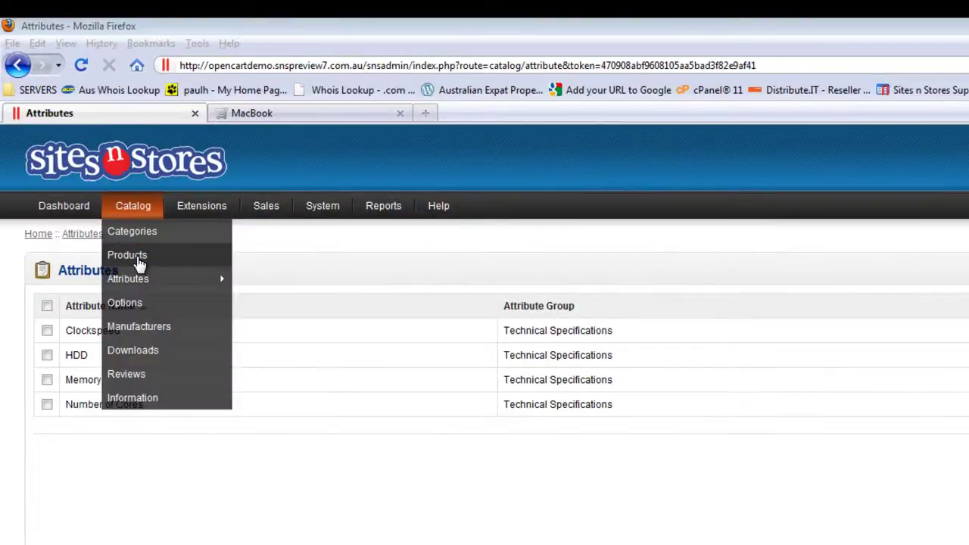
click(140, 262)
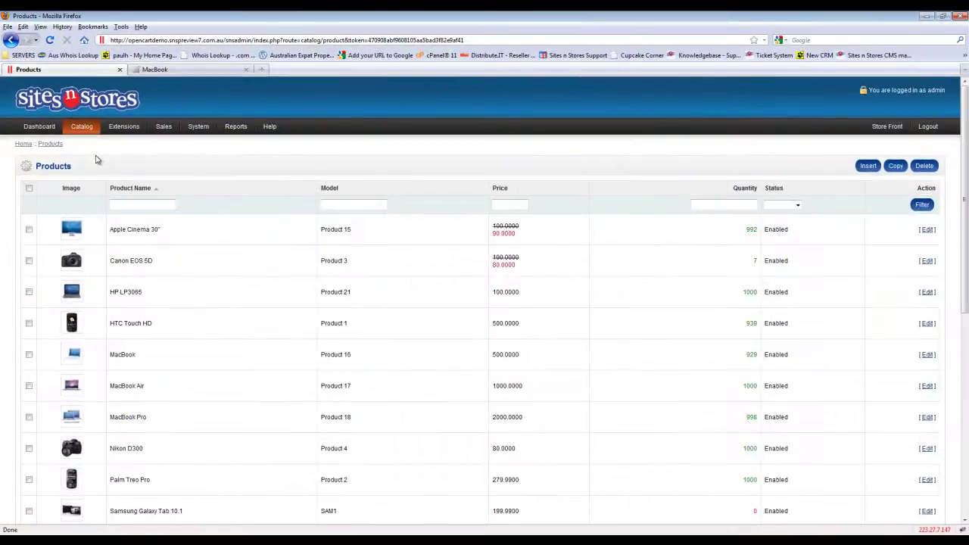
click(209, 71)
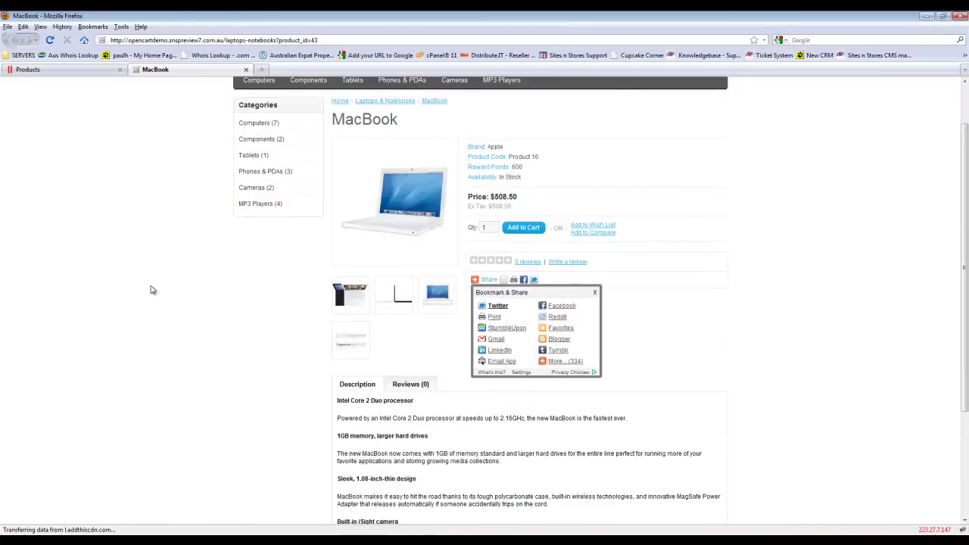
click(107, 70)
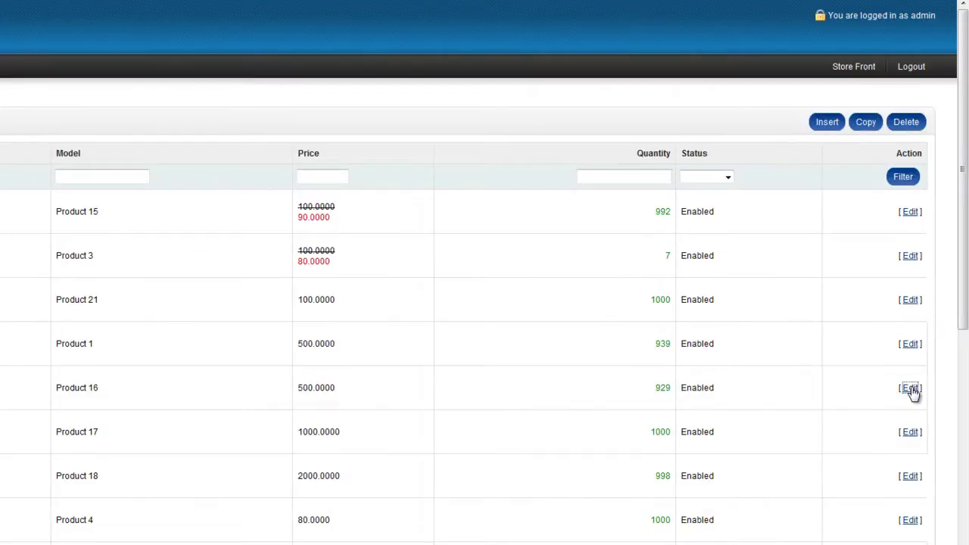
Edit the MacBook (Product 16) and show its Attribute tab, which has no attributes yet.
click(913, 383)
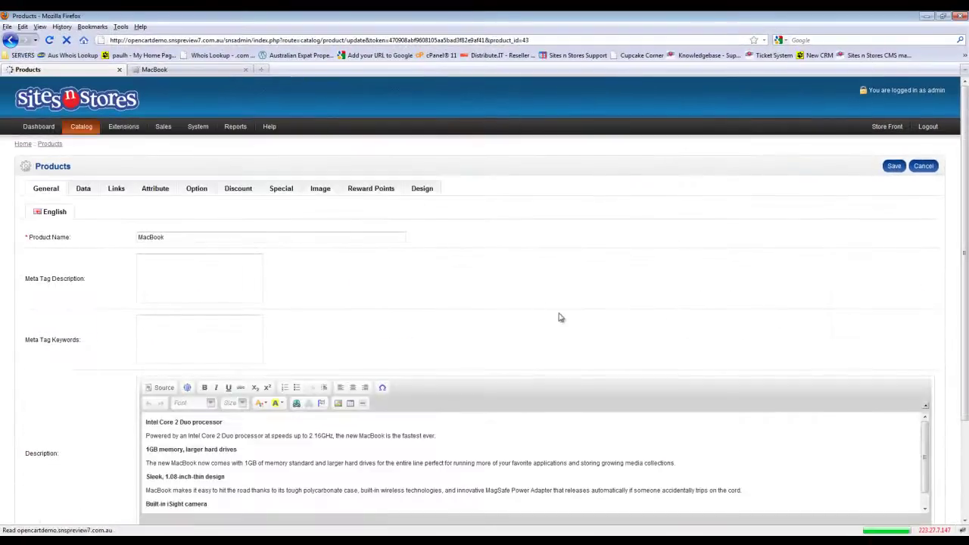
scroll(661, 229, down, 3)
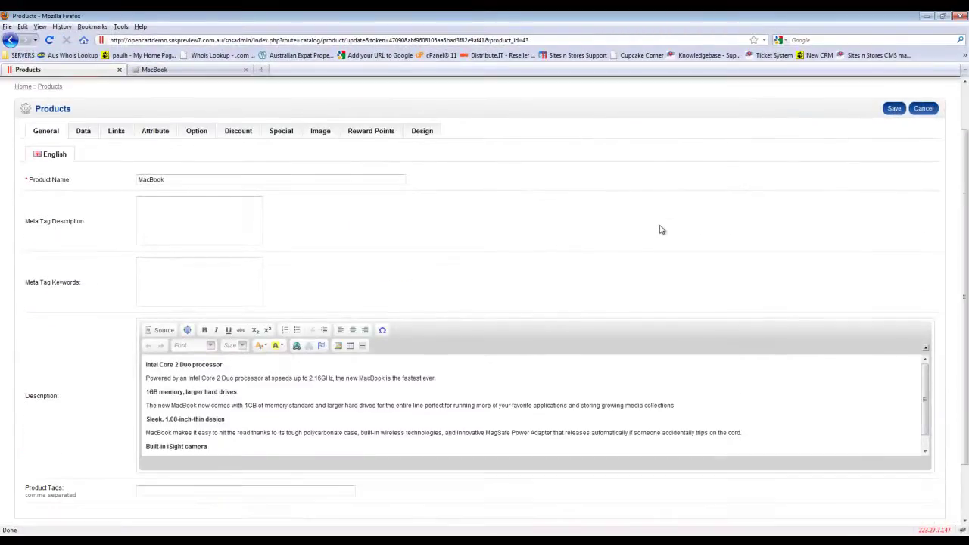
scroll(661, 229, up, 3)
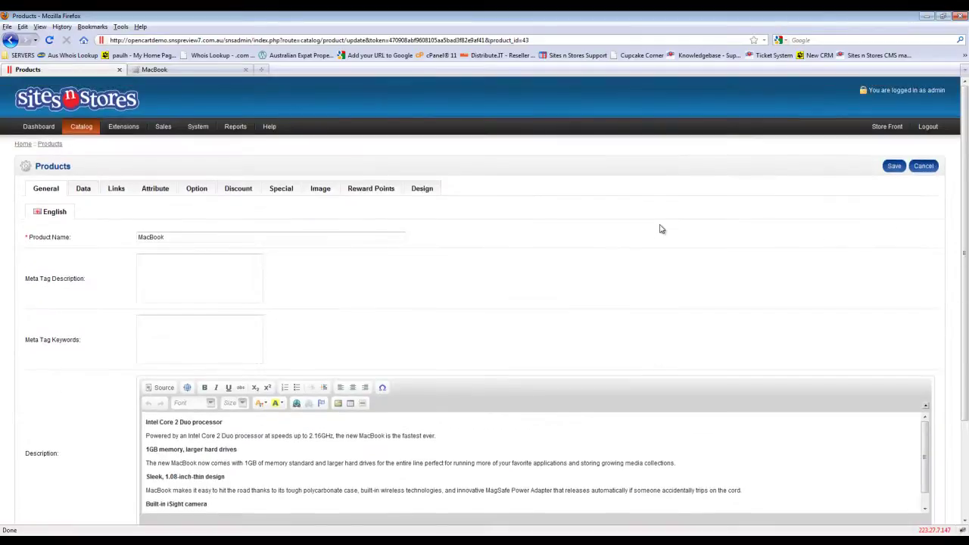
scroll(661, 229, down, 2)
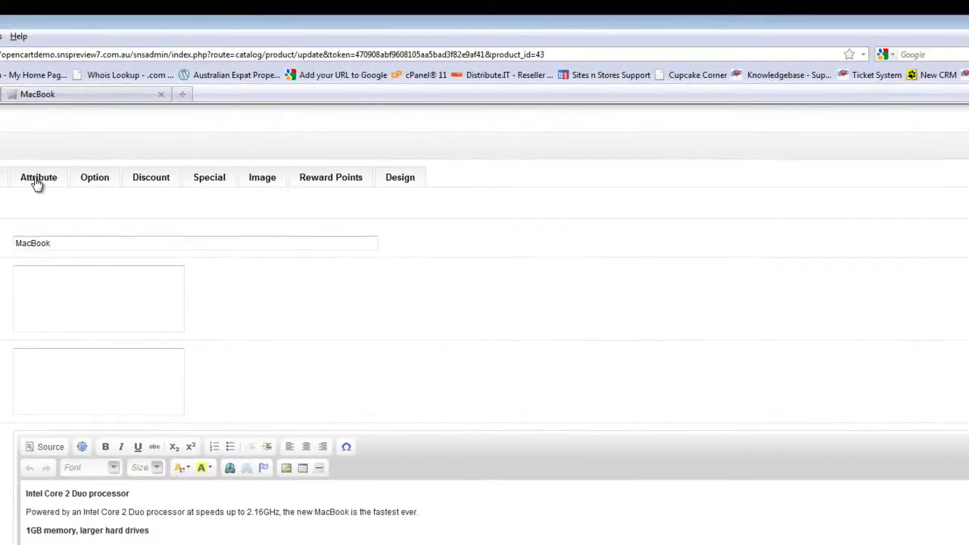
click(38, 179)
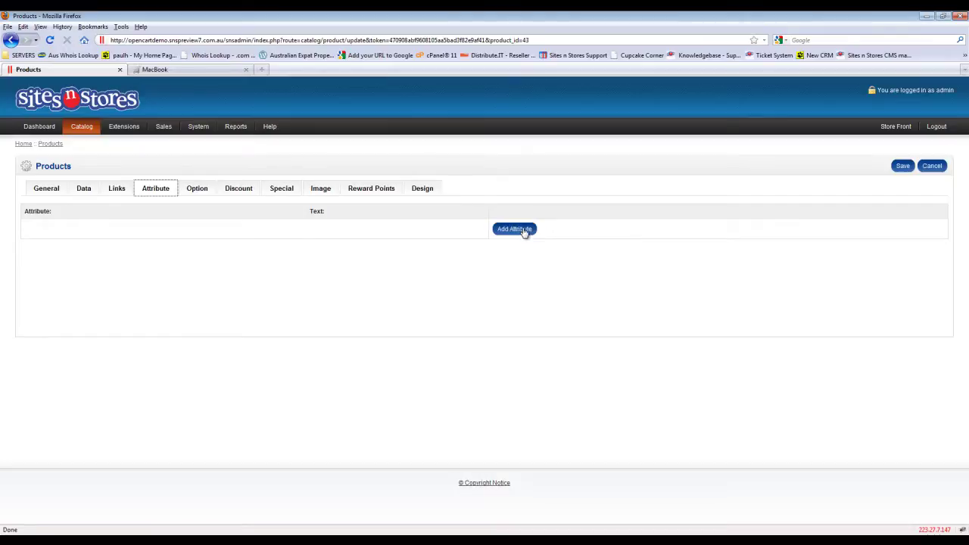
Add a Clockspeed attribute to the MacBook with text 2.16 GHz.
click(523, 231)
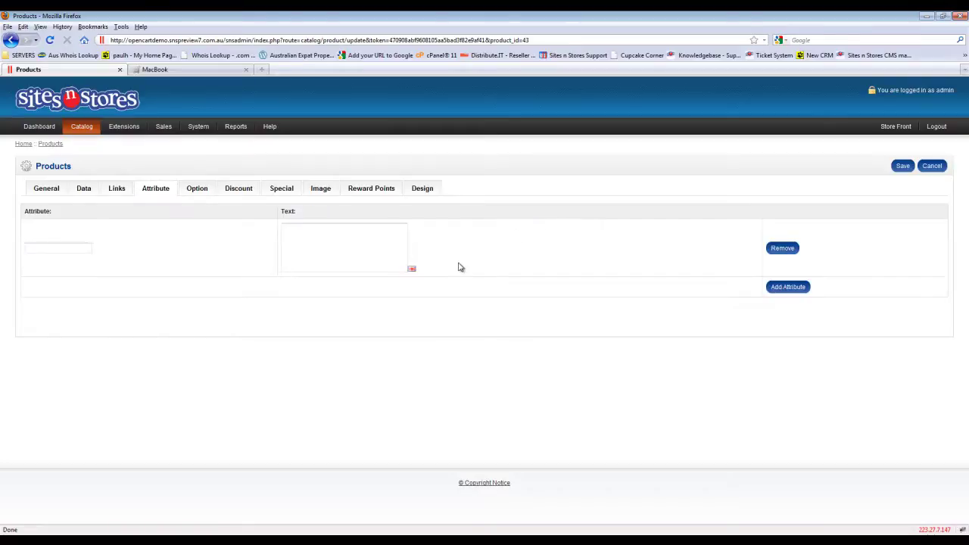
click(60, 248)
text(Cl)
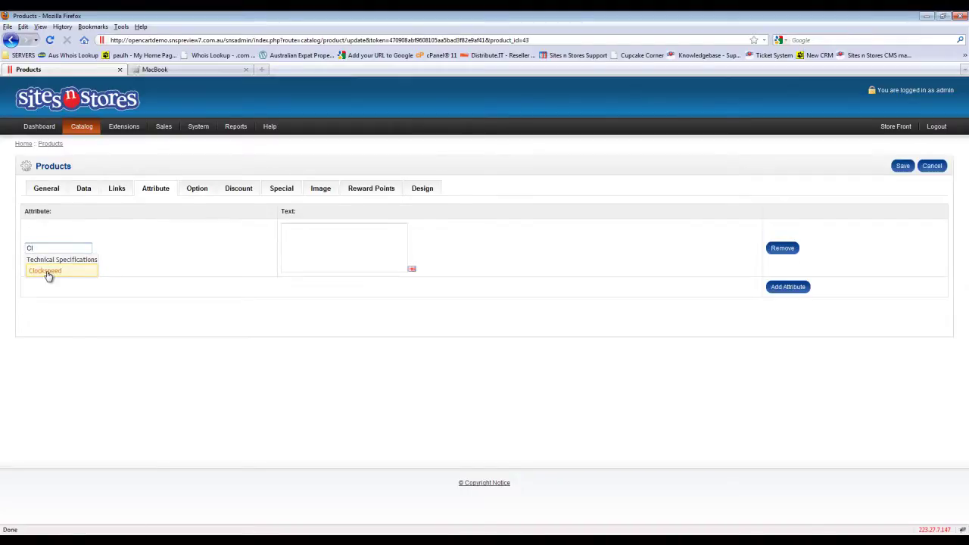
click(47, 272)
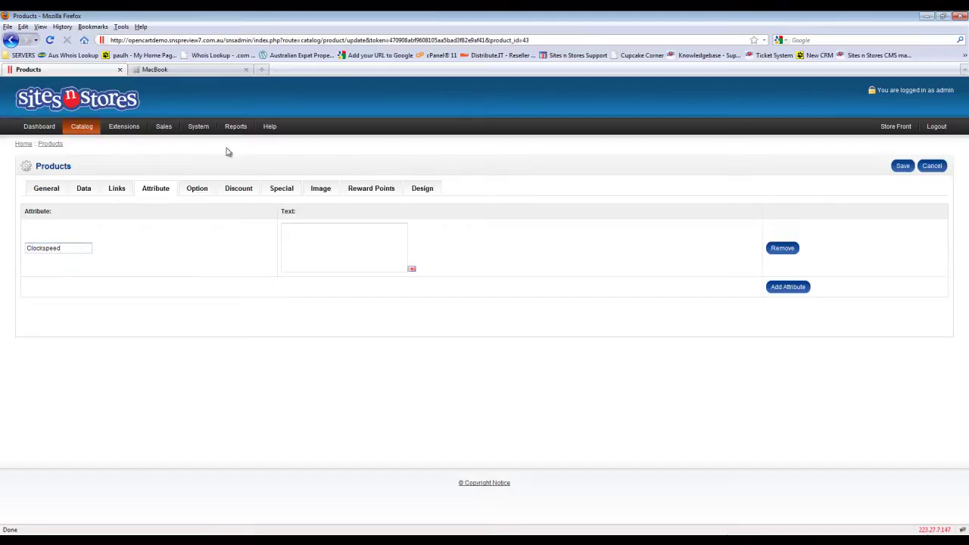
click(348, 250)
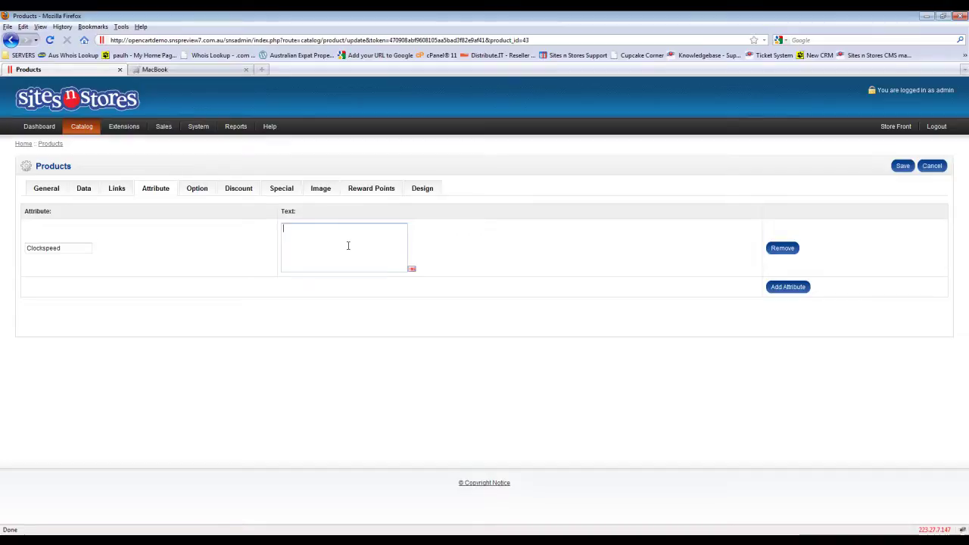
text(2.16 GHz)
click(75, 248)
drag(326, 232, 254, 240)
click(386, 245)
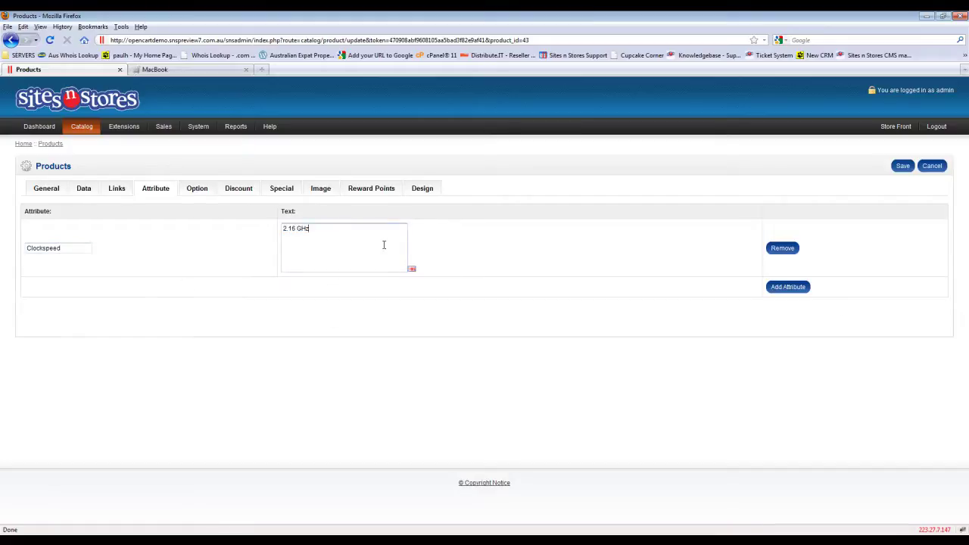
Add a Number of Cores attribute with value 2.
click(791, 288)
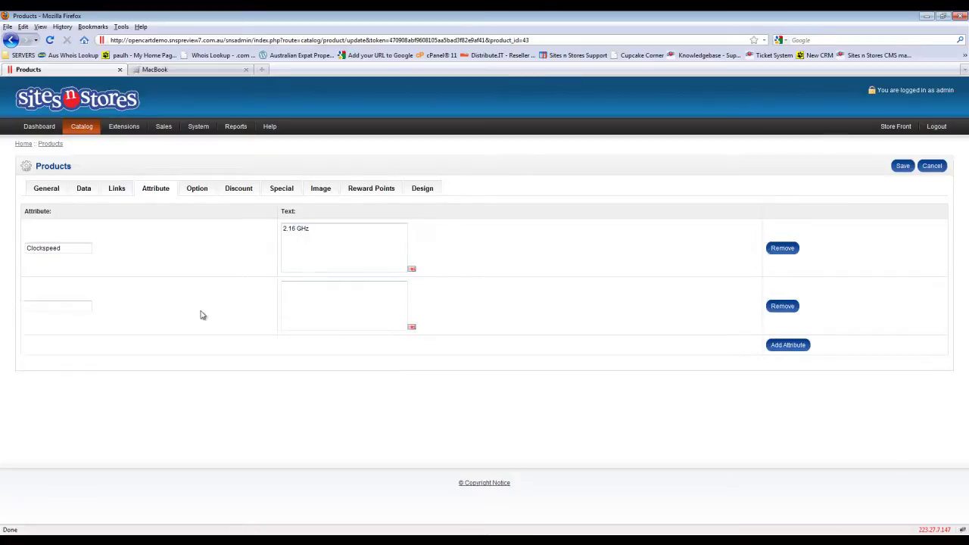
click(58, 305)
text(N)
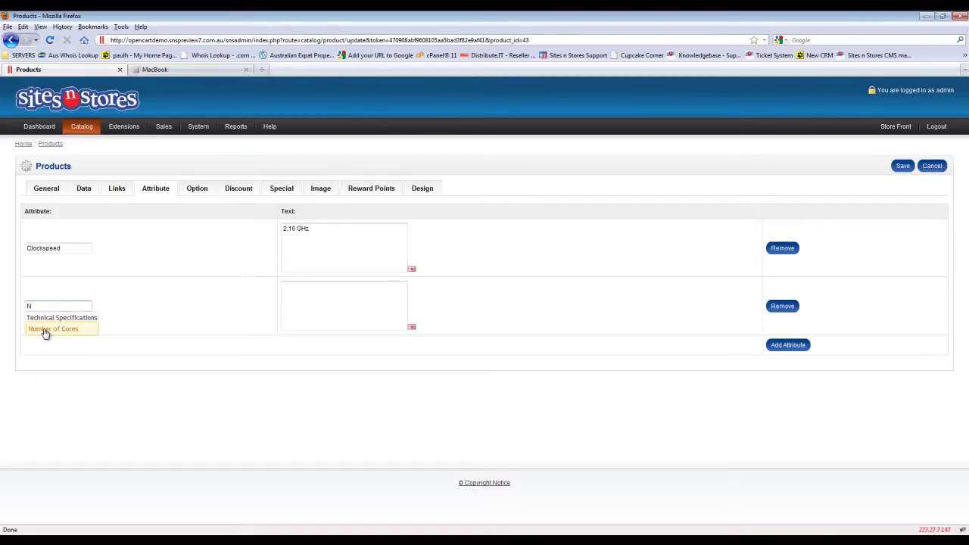
click(45, 330)
click(340, 302)
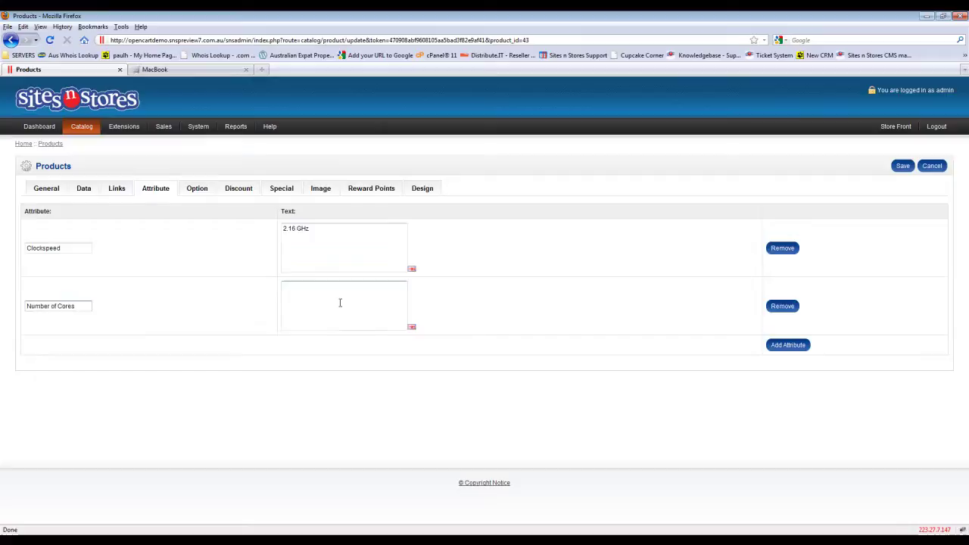
text(2)
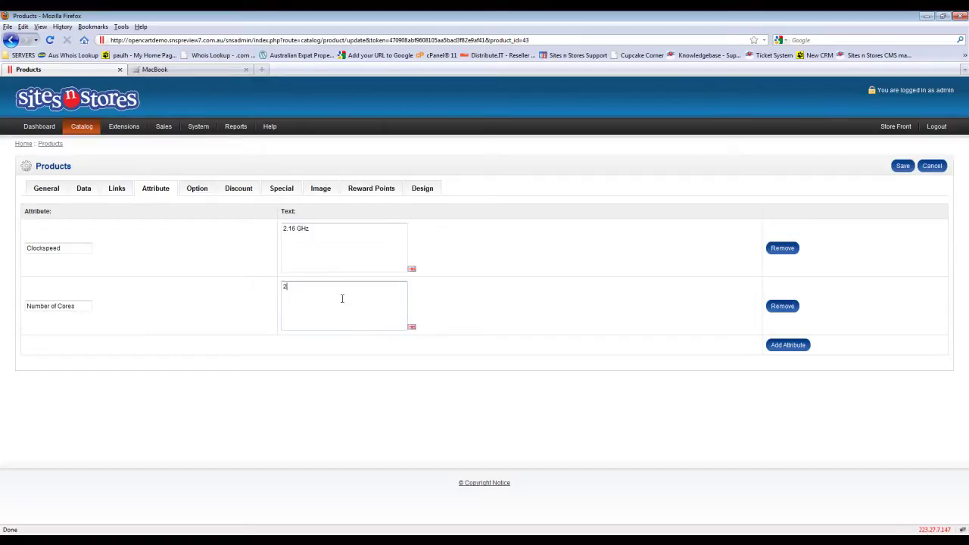
Add a Memory attribute with value 1GB.
click(784, 347)
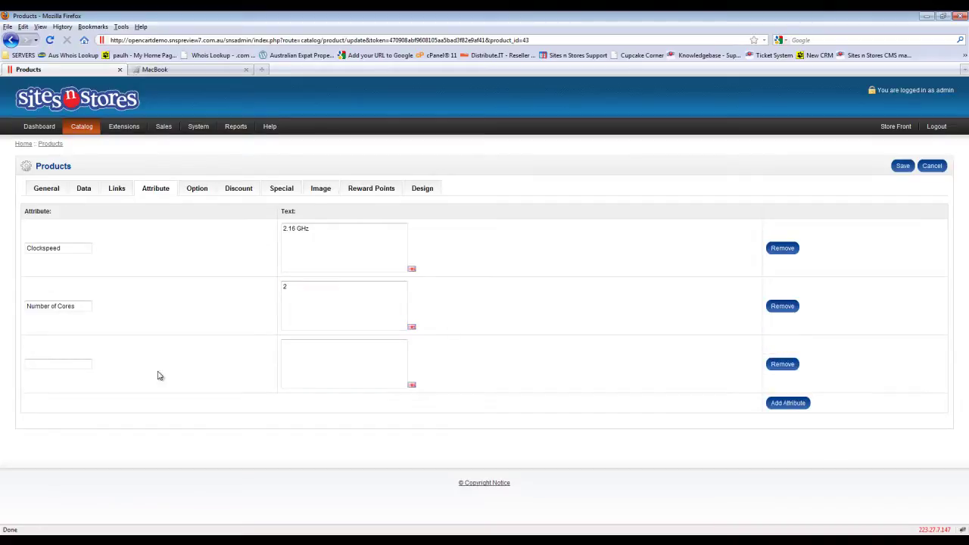
click(72, 364)
text(Mem)
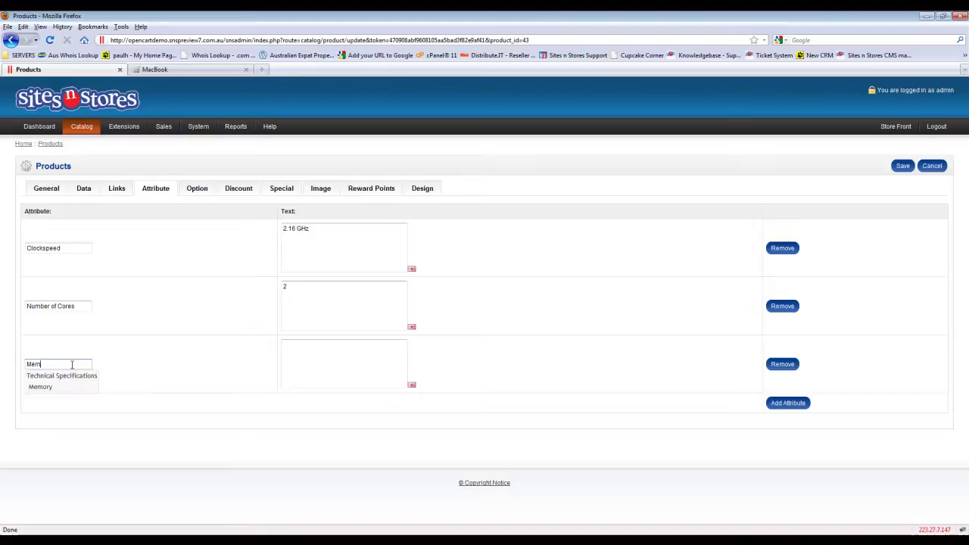
click(52, 388)
click(318, 358)
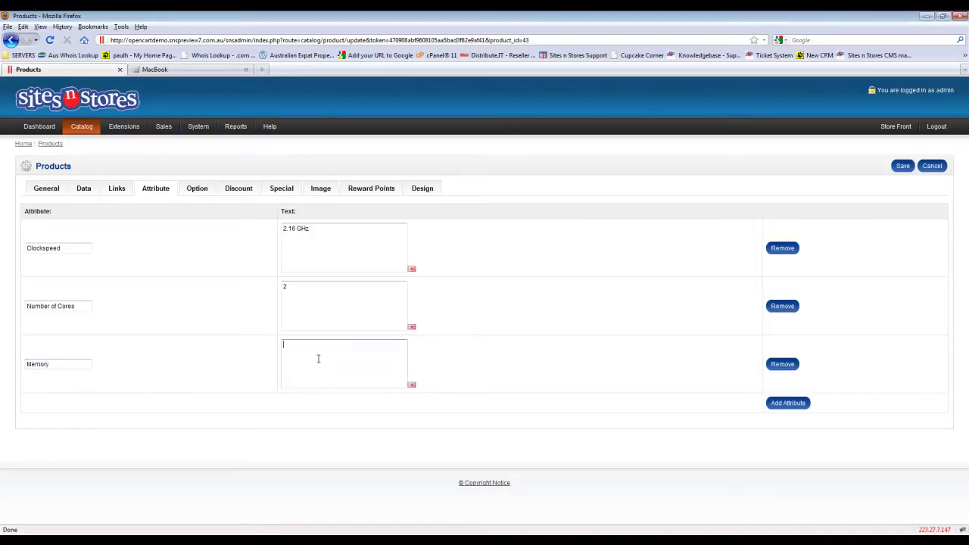
text(1GB)
Add an HDD attribute of 500GB and save the MacBook product.
click(787, 404)
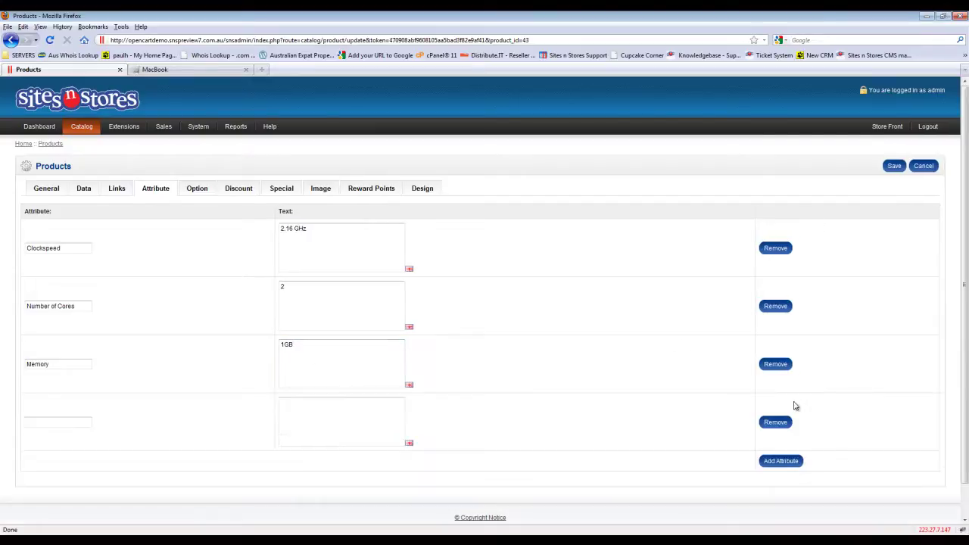
click(37, 421)
text(H)
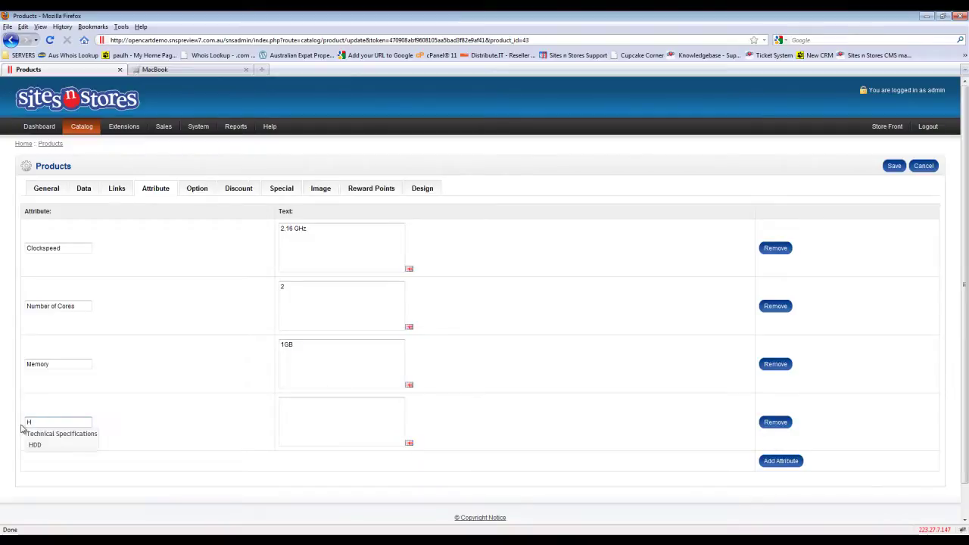
click(34, 446)
click(293, 401)
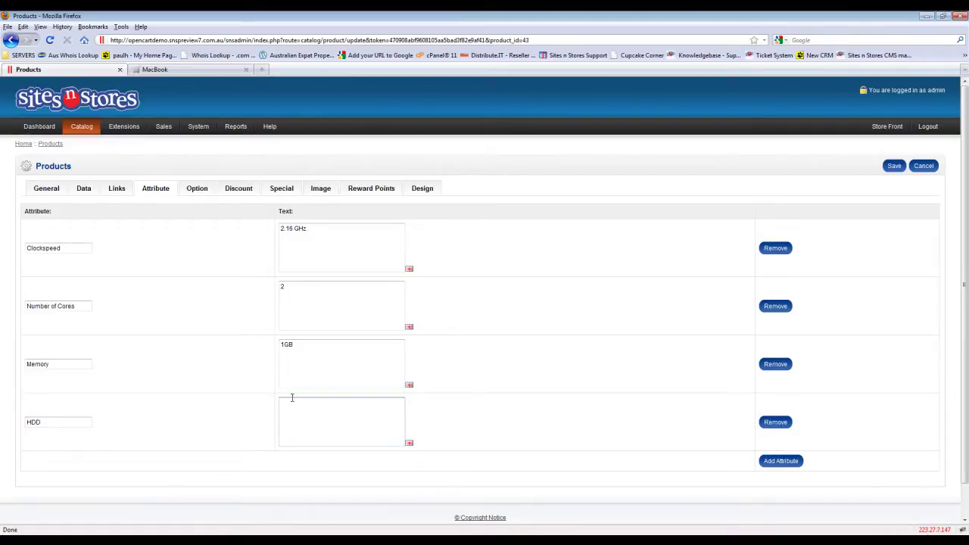
text(500GB)
scroll(1, 290, down, 1)
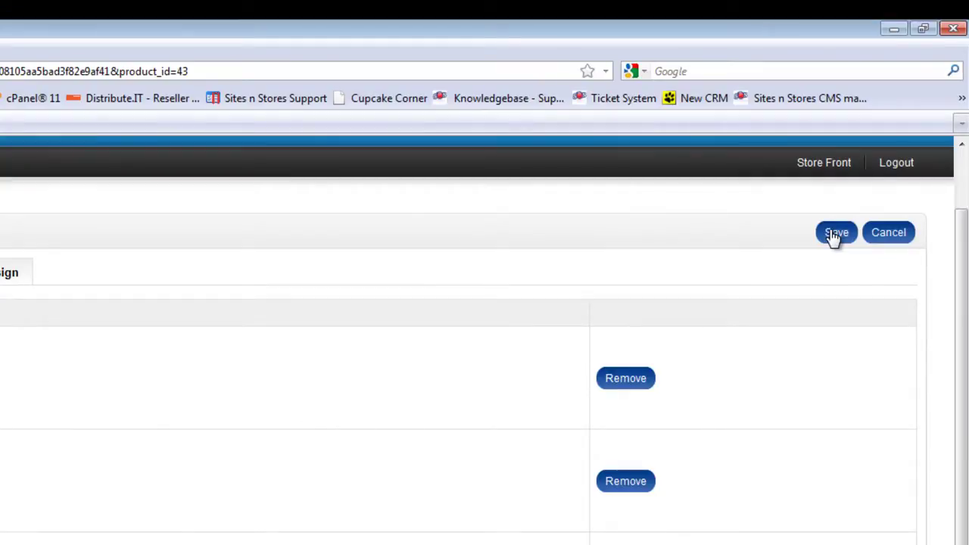
click(835, 234)
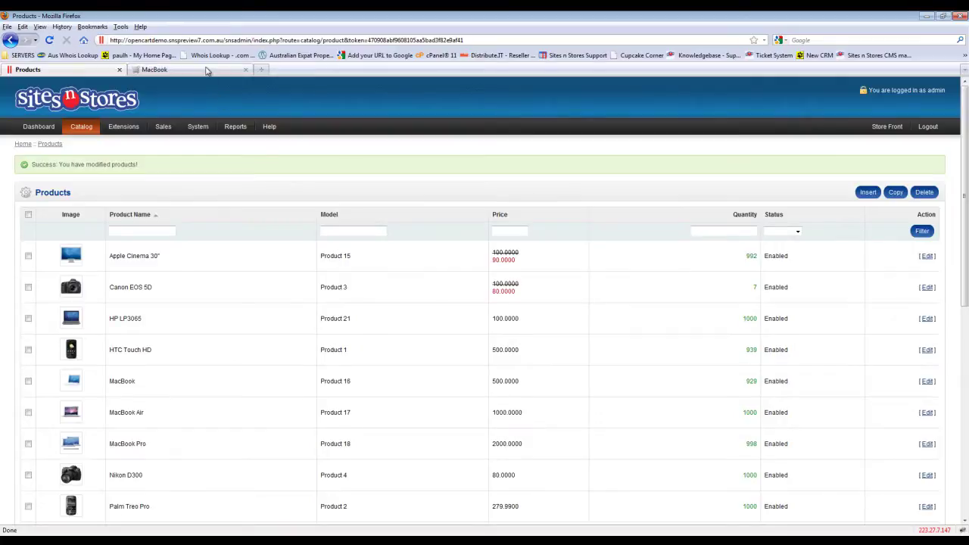
Reload the MacBook storefront page and view its Specification tab listing Clockspeed, HDD, Memory and Cores.
click(207, 70)
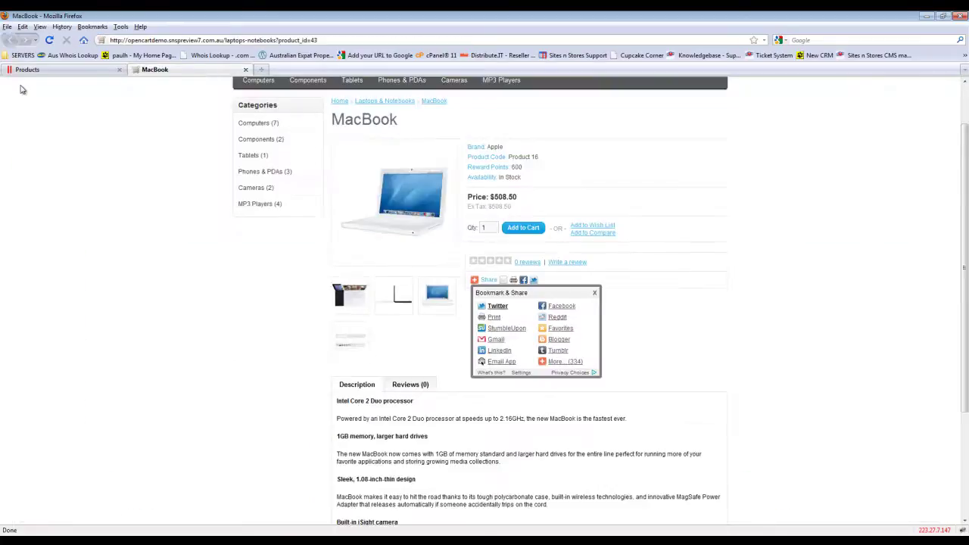
click(51, 41)
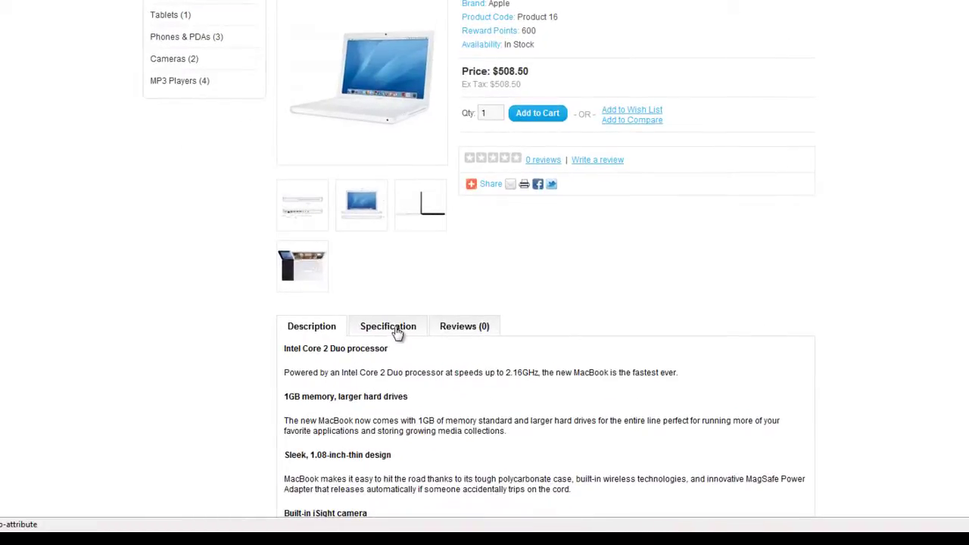
click(394, 331)
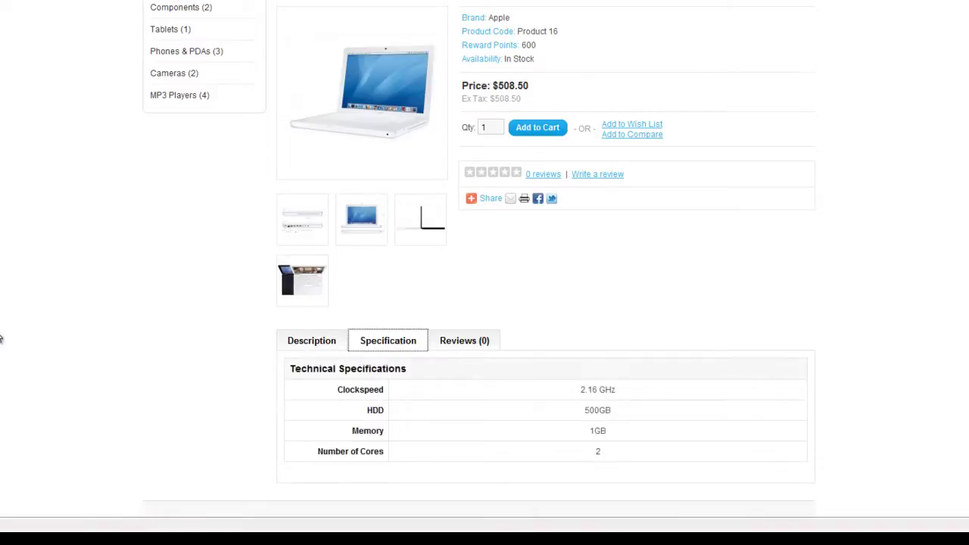
scroll(9, 340, down, 1)
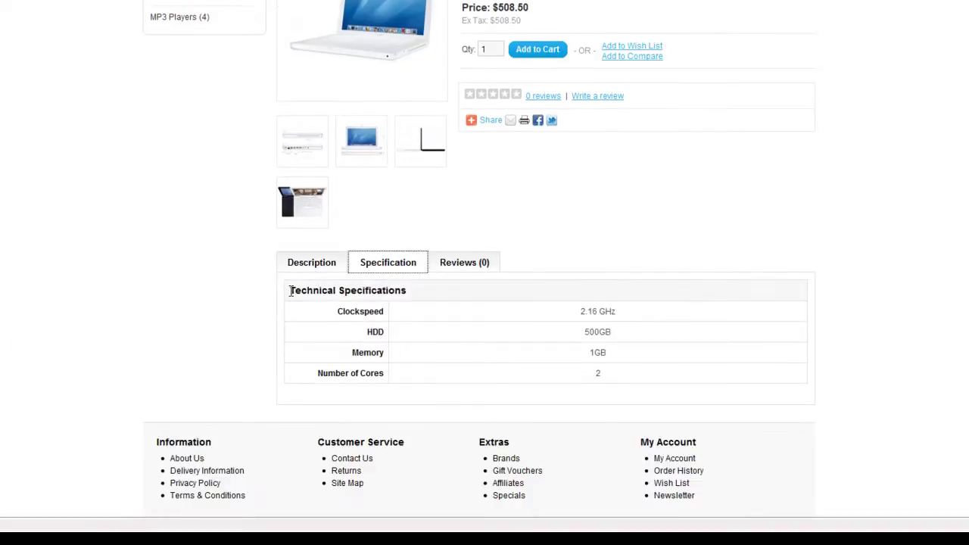
drag(290, 290, 412, 295)
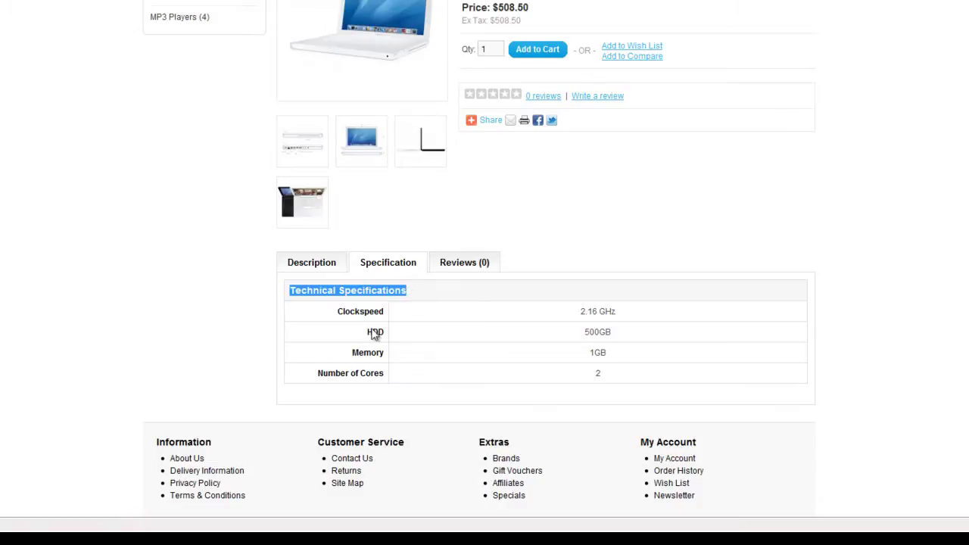
drag(339, 311, 388, 384)
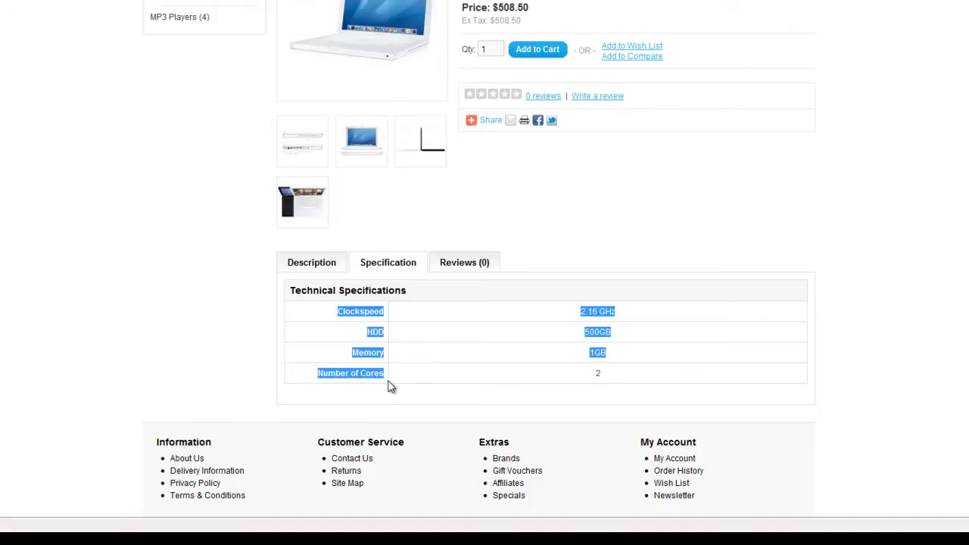
click(388, 386)
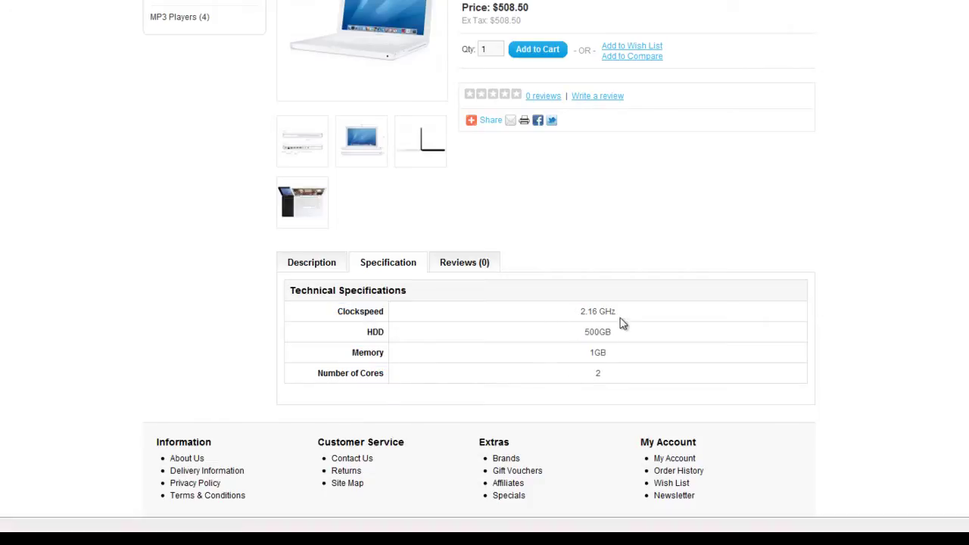